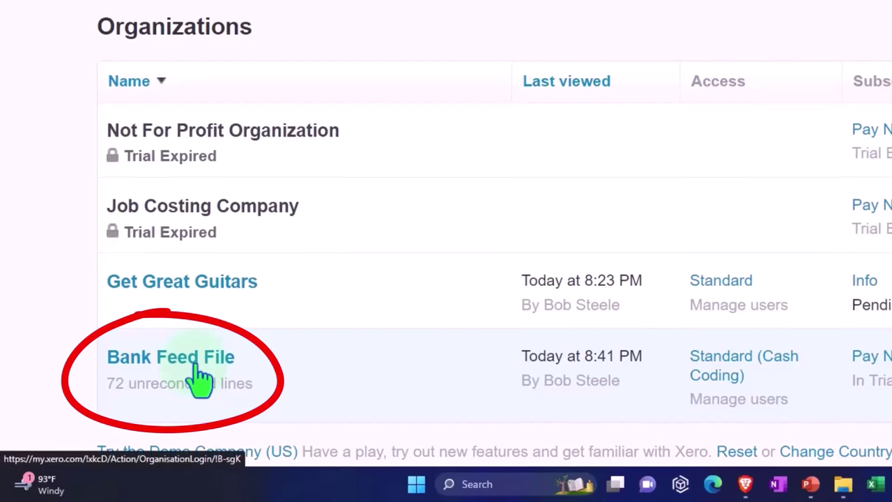
- Open the Bank Feed File company from the Organizations list
left_click(199, 378)
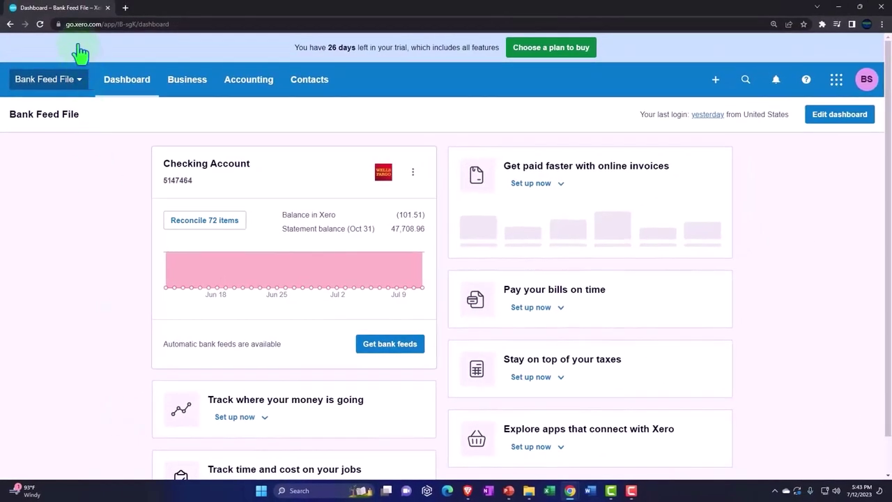
- Duplicate the Bank Feed File dashboard tab twice
right_click(71, 7)
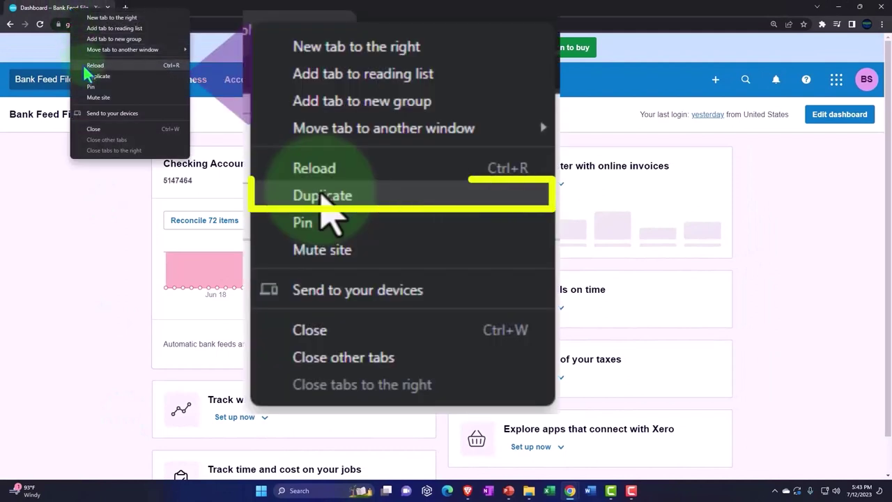
left_click(119, 78)
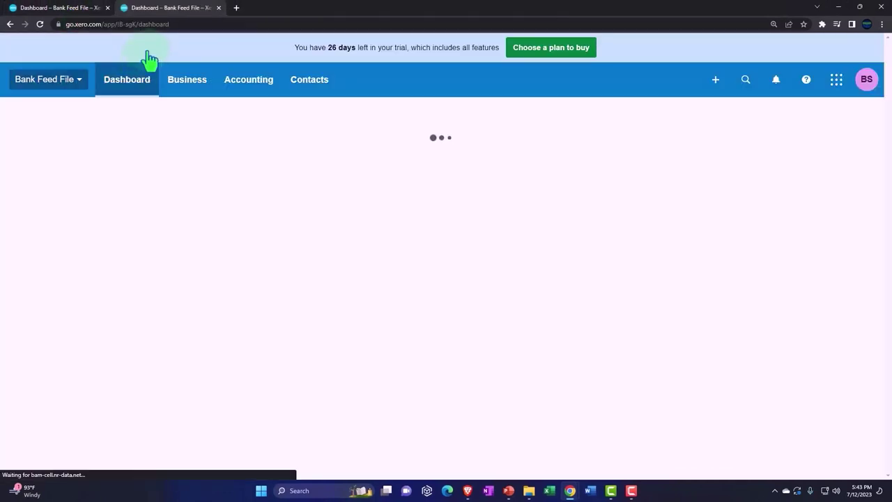
right_click(169, 11)
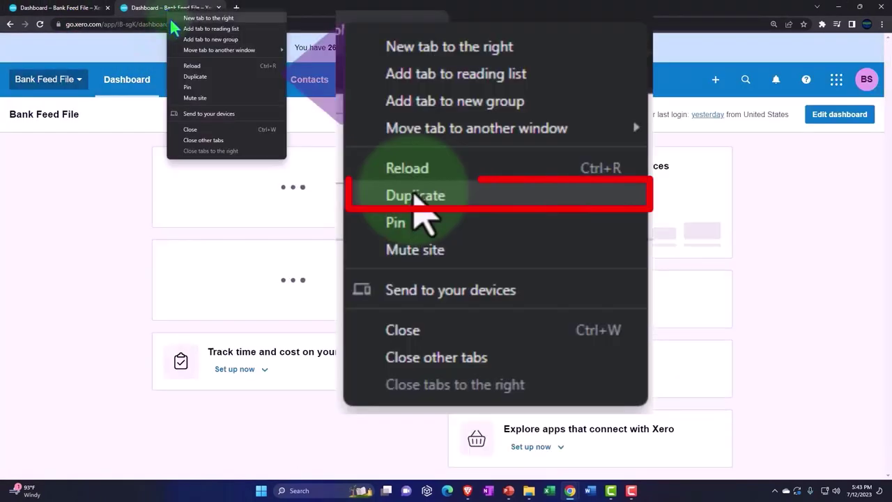
left_click(218, 85)
- Load the Balance Sheet report in the second tab, then move to the third tab
left_click(191, 8)
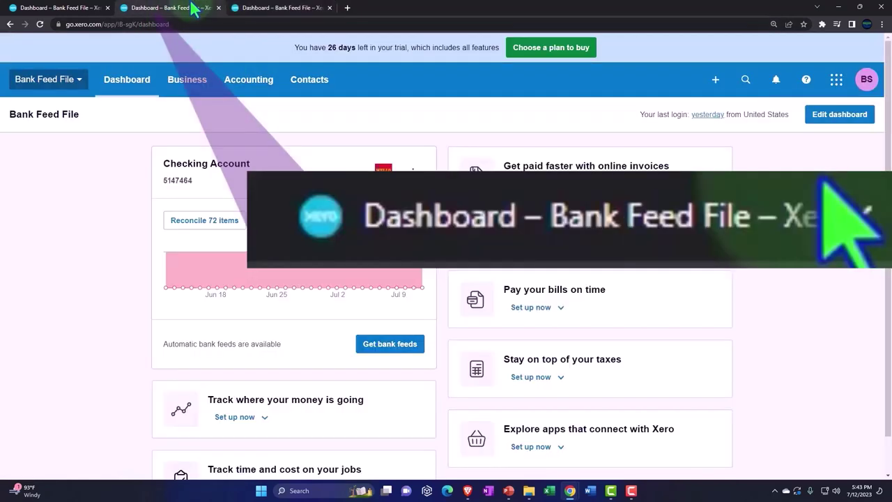
left_click(251, 88)
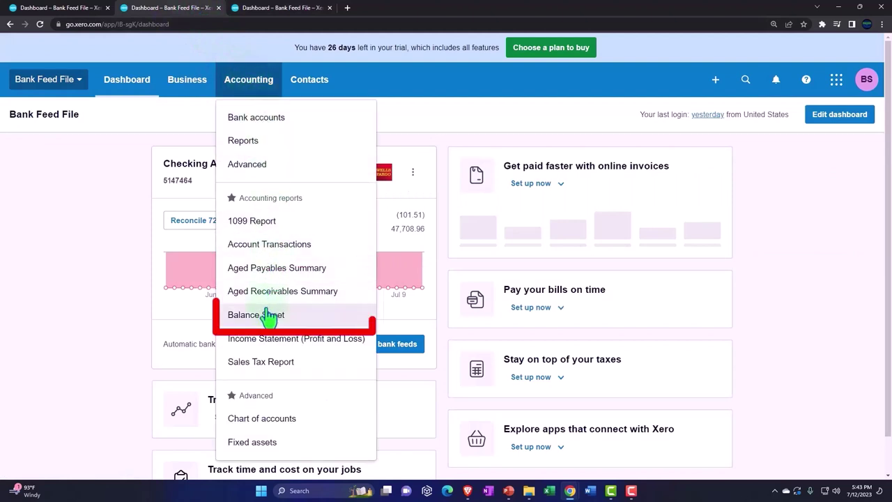
left_click(303, 322)
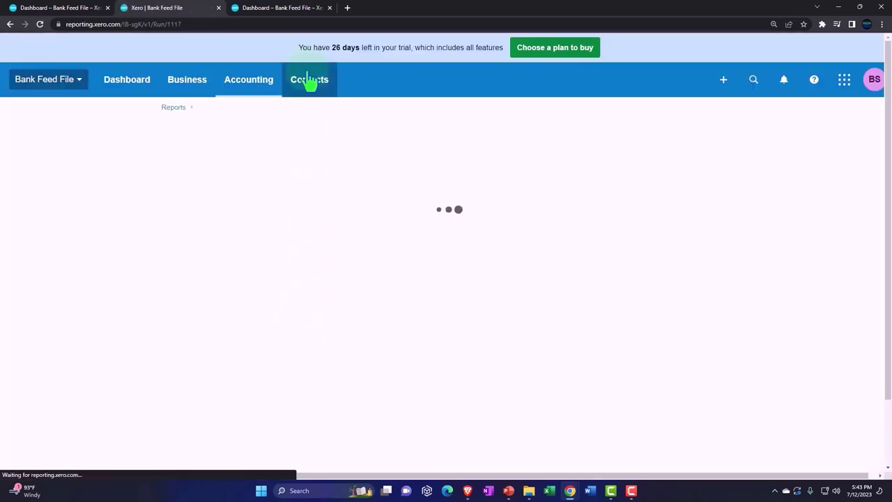
left_click(294, 21)
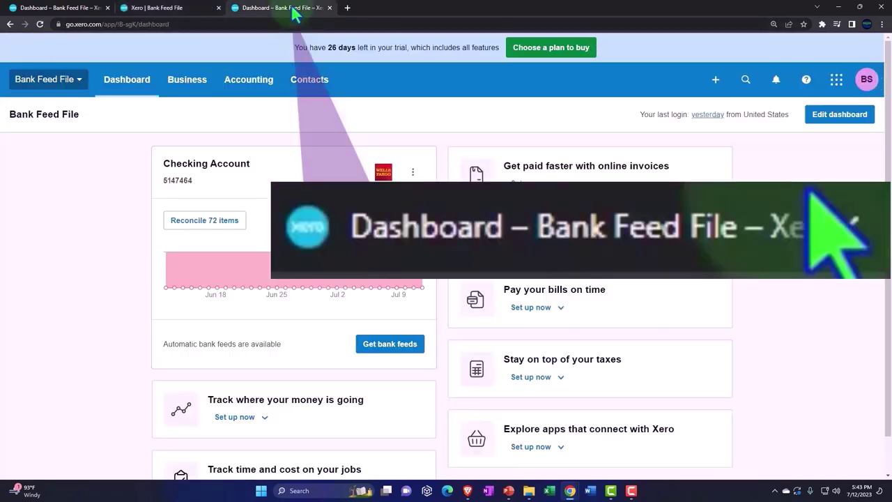
left_click(262, 81)
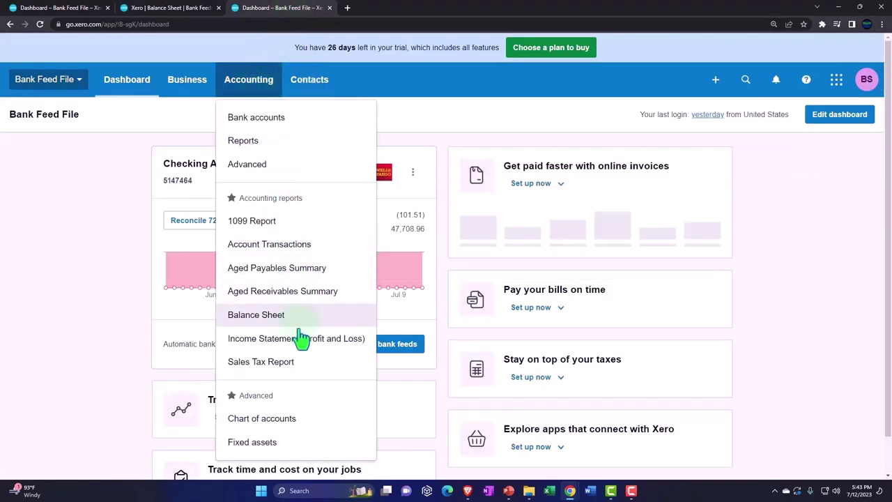
- Run the Income Statement for Jan 1, 2022 to Dec 31, 2022
left_click(338, 344)
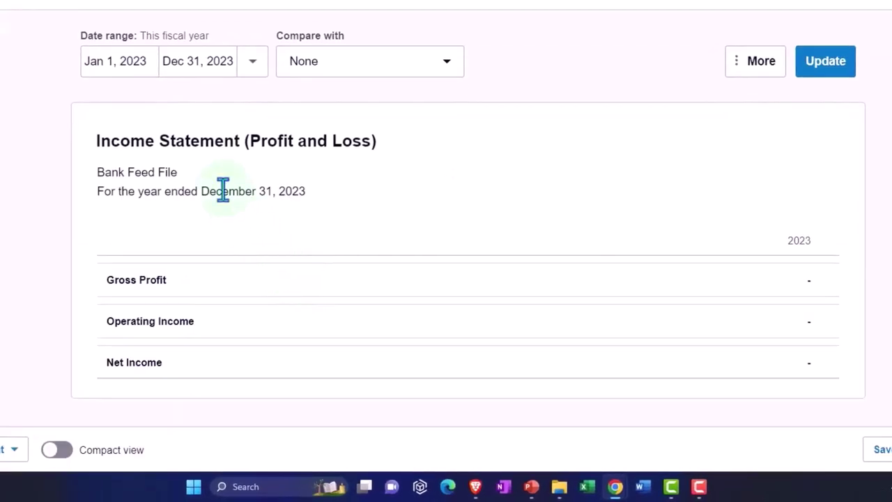
left_click(145, 62)
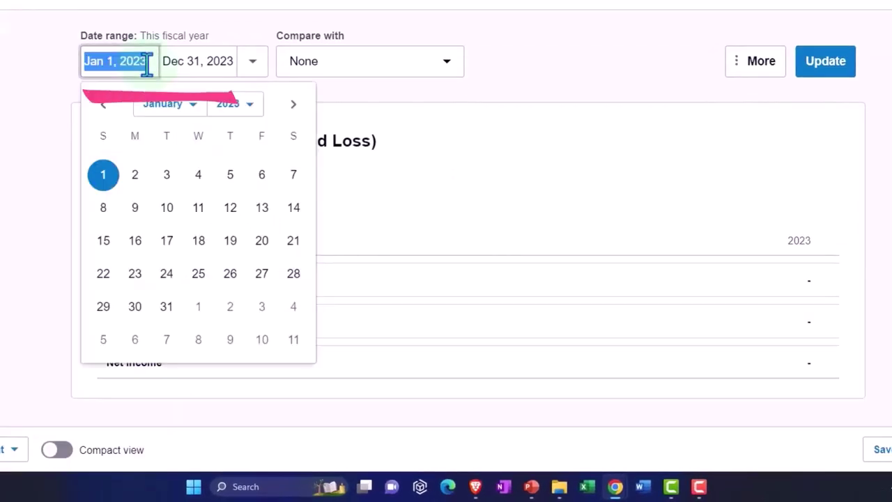
left_click(245, 112)
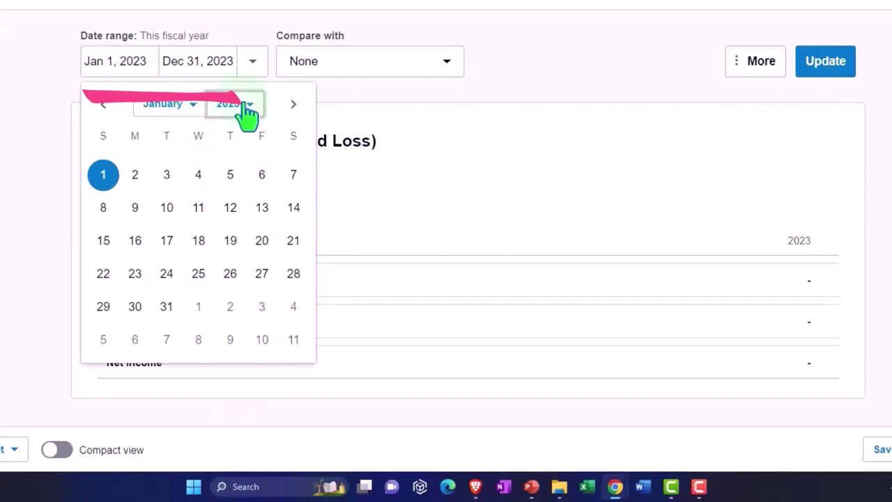
left_click(245, 112)
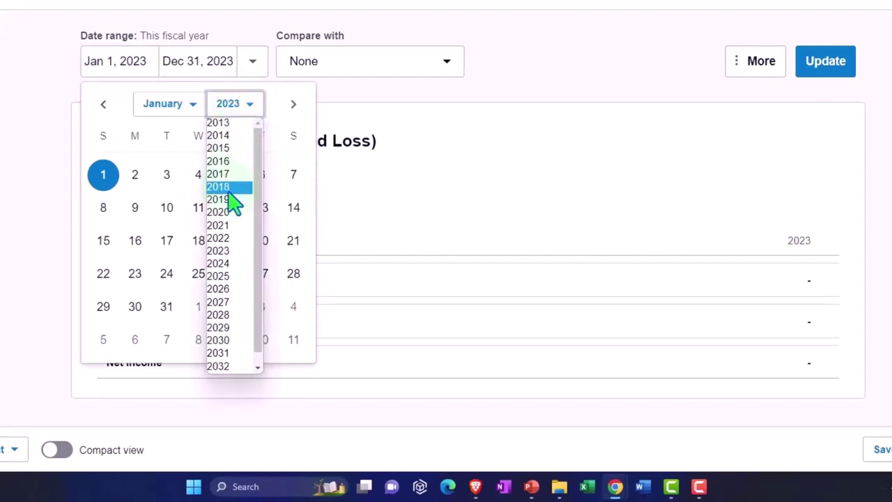
left_click(222, 239)
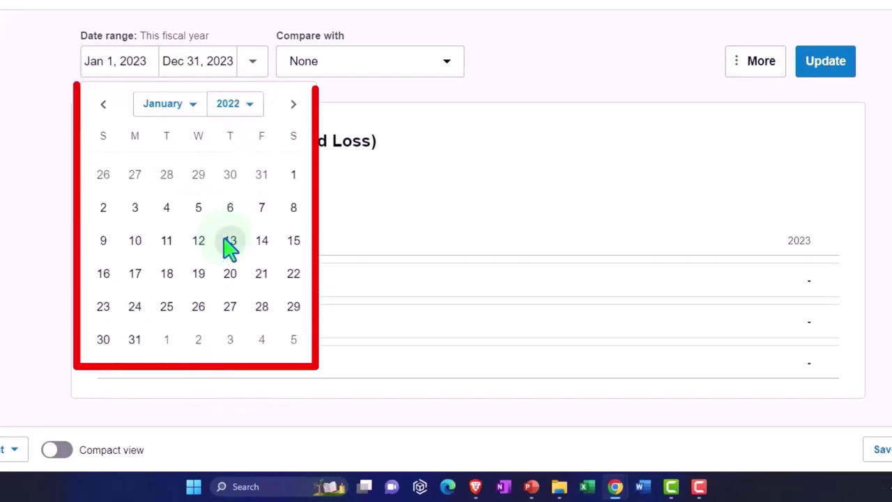
left_click(292, 175)
left_click(218, 67)
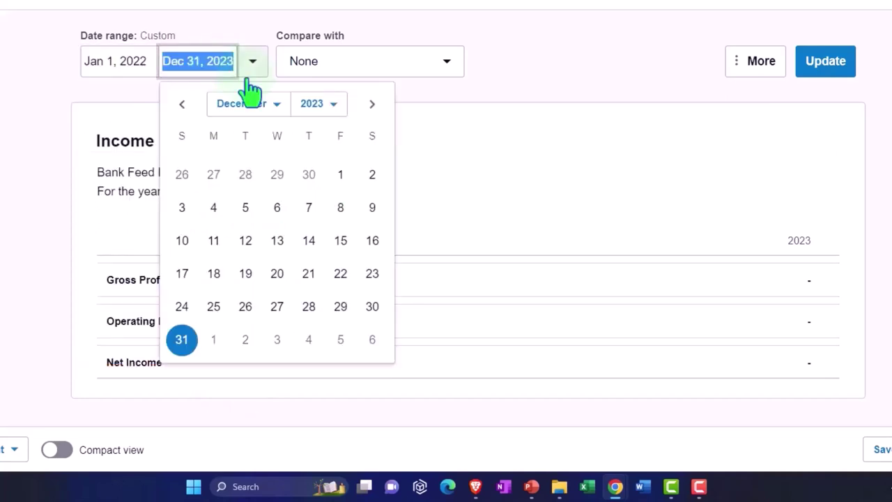
left_click(321, 106)
left_click(313, 238)
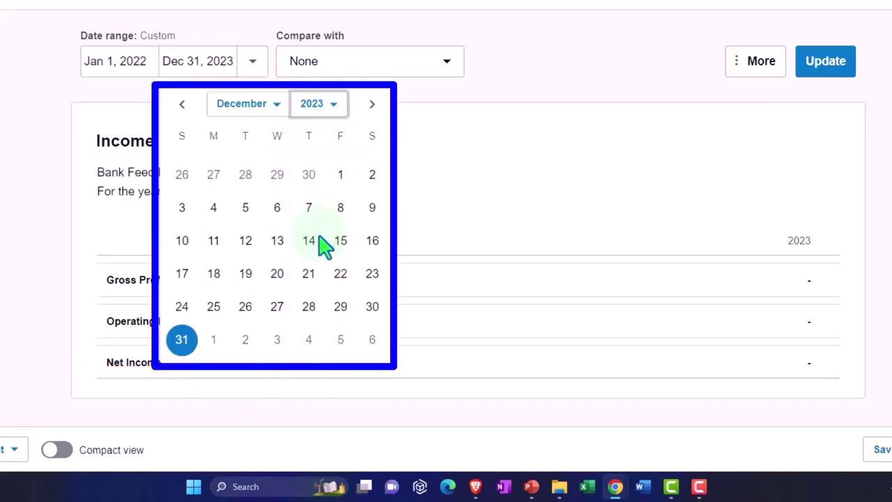
left_click(372, 307)
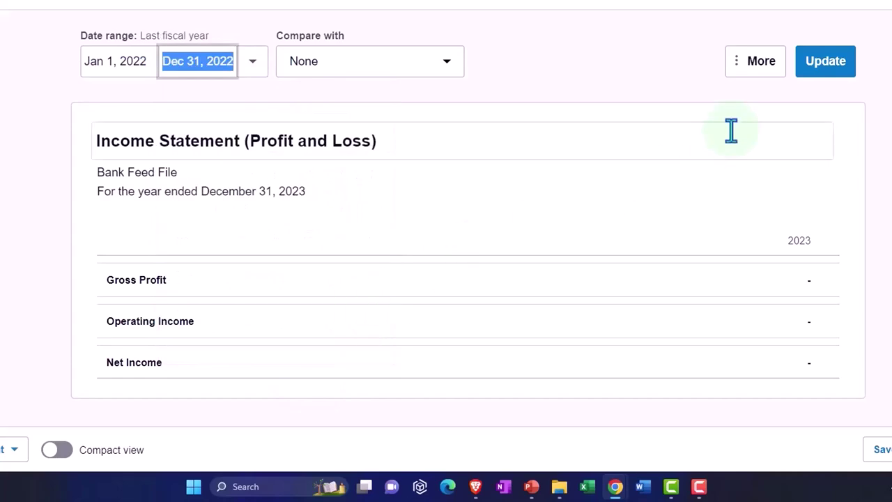
left_click(836, 68)
scroll(810, 106, "down", 2)
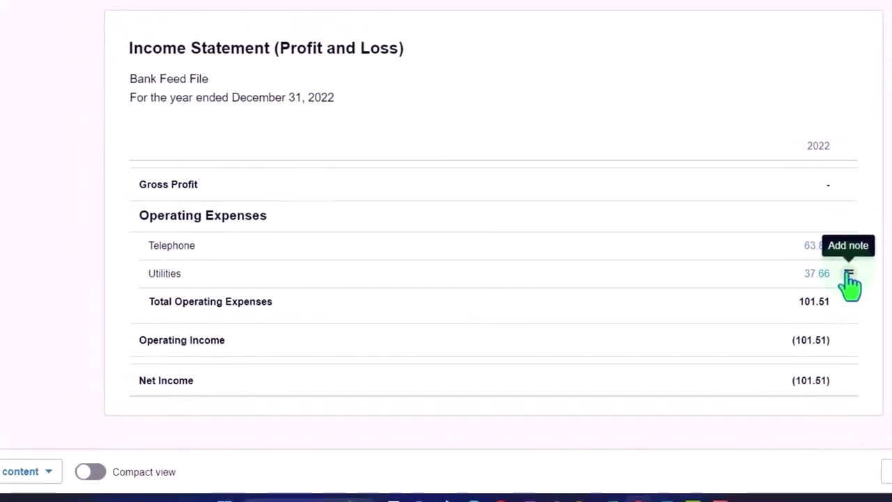
- Review the Balance Sheet as of December 31, 2022, showing Checking Account 101.51
left_click(187, 9)
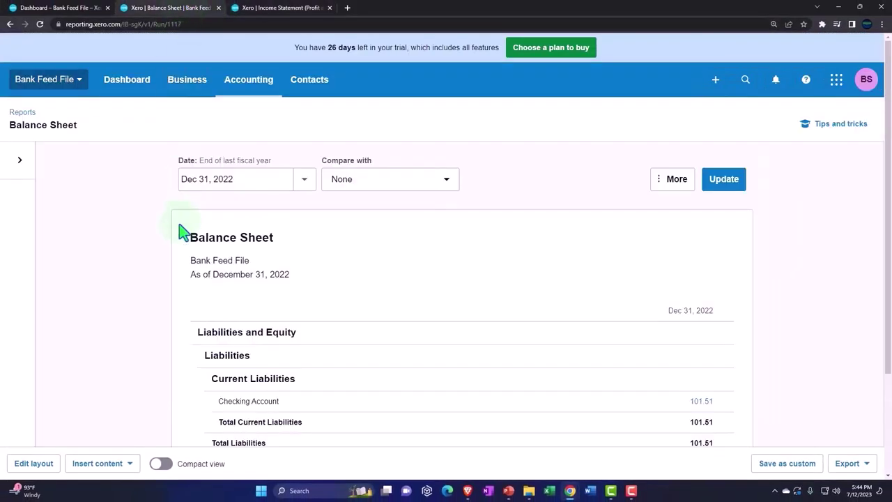
scroll(183, 232, "down", 1)
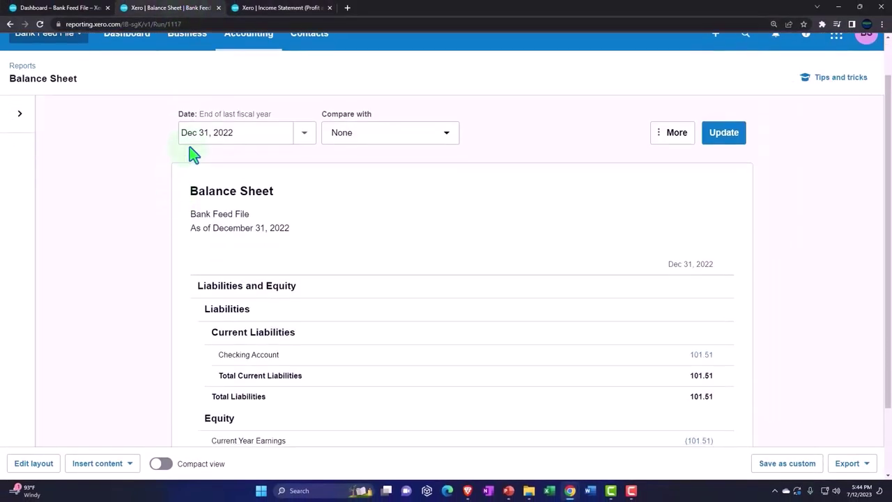
scroll(167, 170, "down", 2)
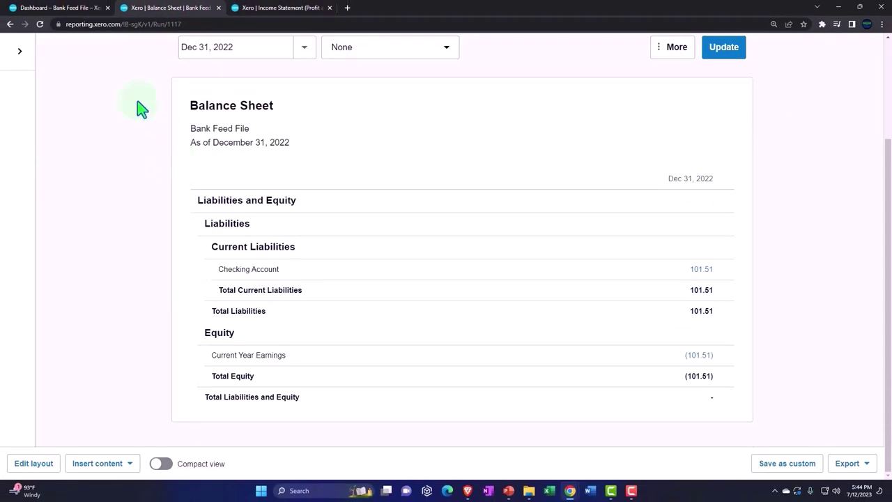
- From Bank accounts, open the Checking Account's Account Transactions list
left_click(74, 9)
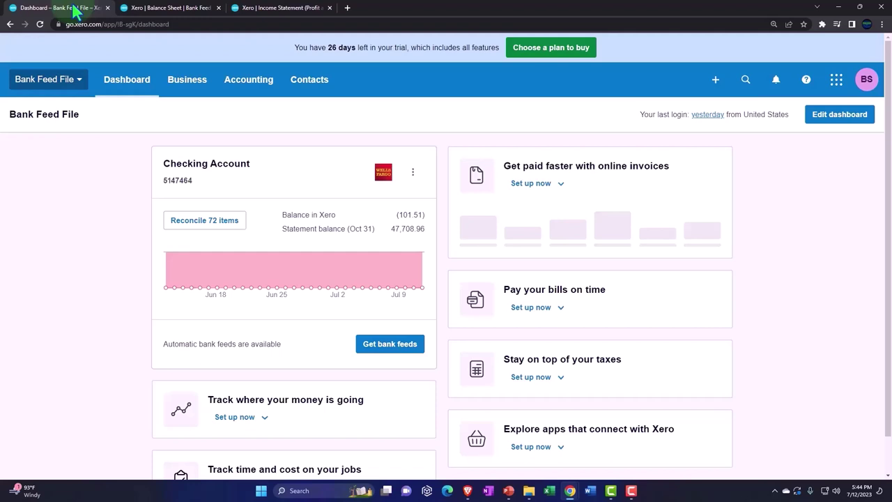
left_click(249, 80)
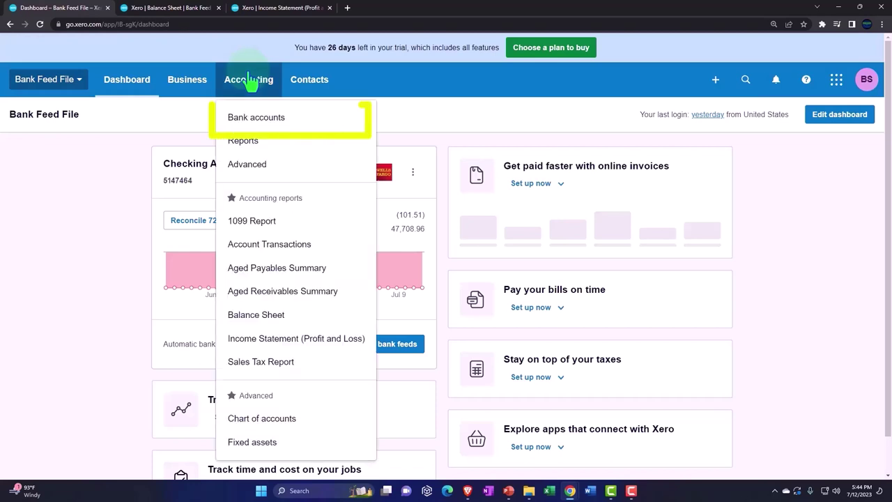
left_click(279, 119)
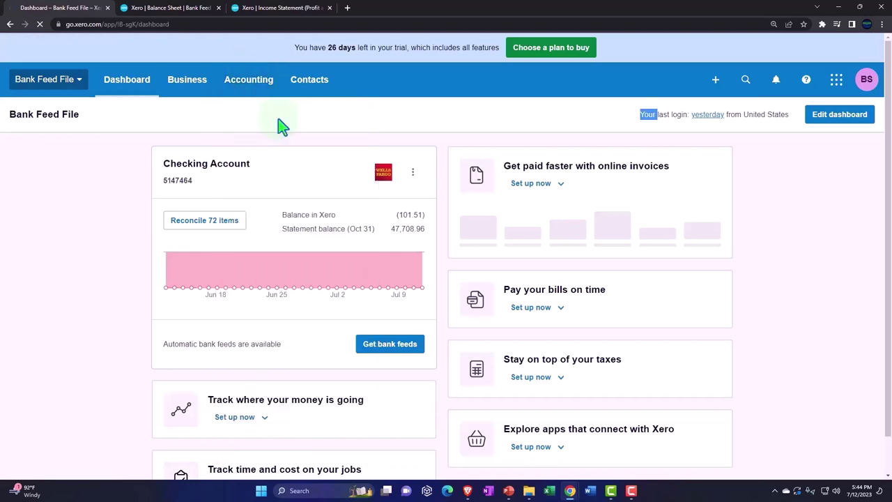
scroll(116, 223, "down", 1)
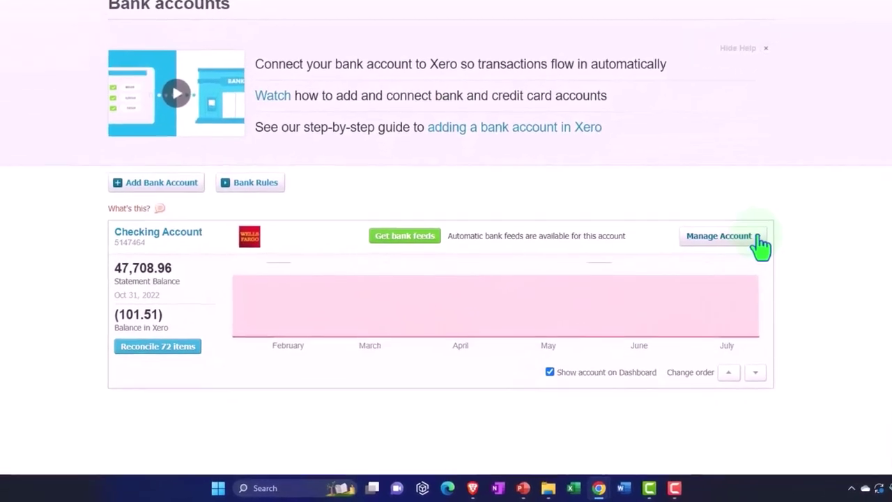
left_click(756, 237)
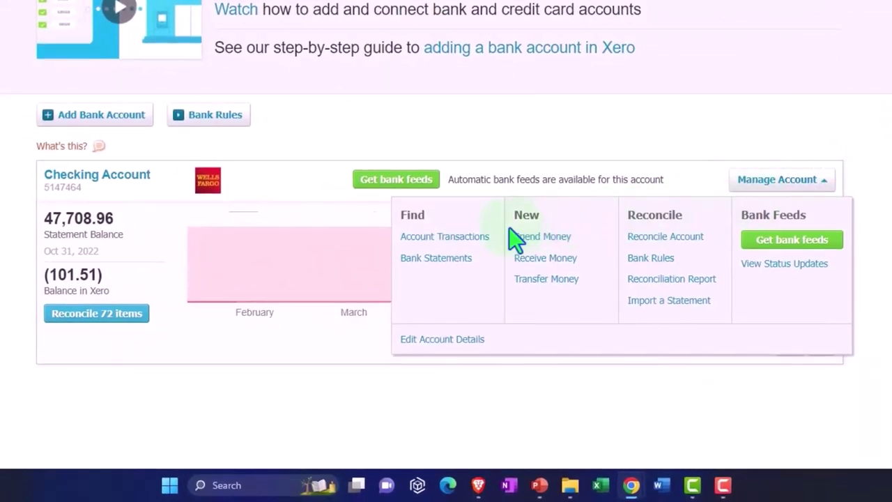
left_click(480, 237)
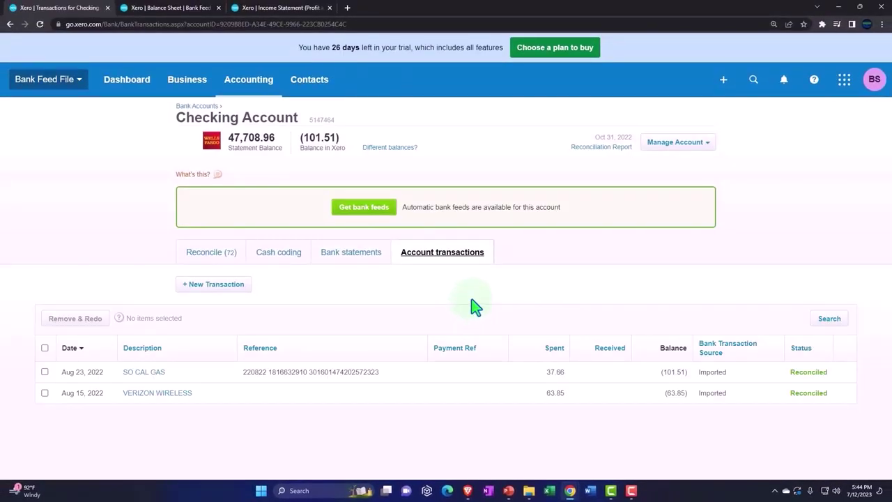
- Switch to the Reconcile (72) lines and scroll through the first page
left_click(208, 260)
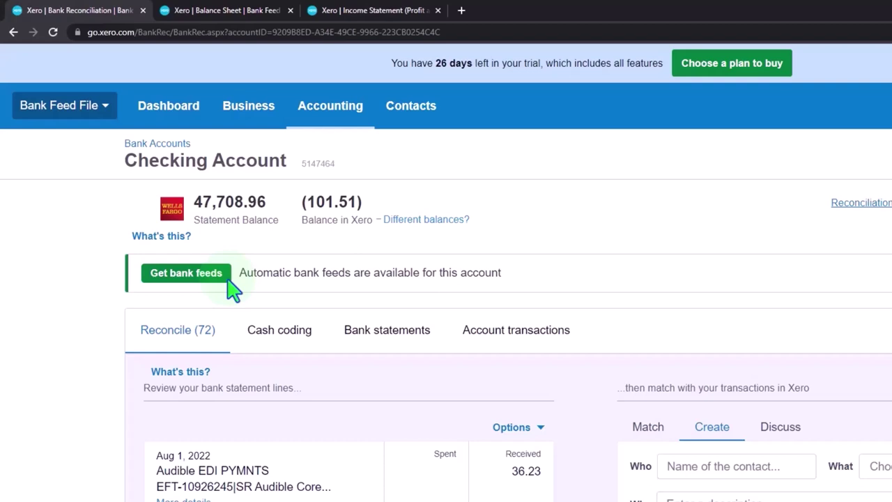
scroll(233, 289, "down", 1)
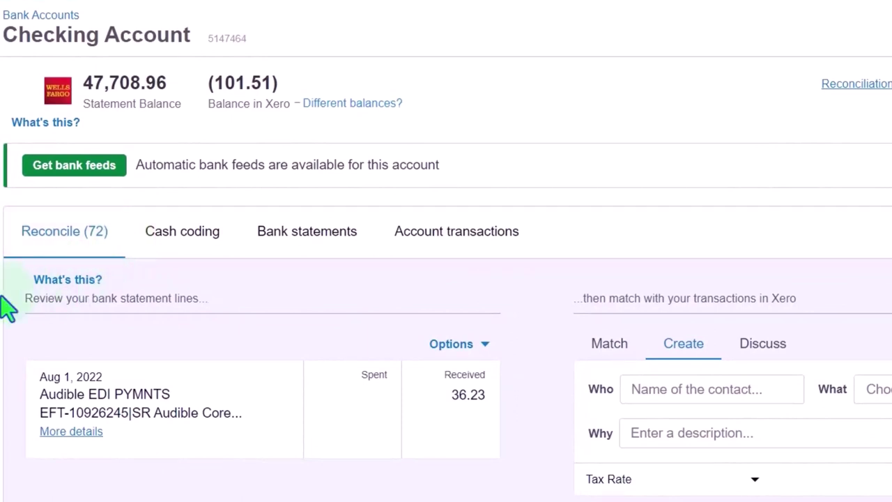
scroll(6, 309, "down", 9)
scroll(7, 308, "down", 10)
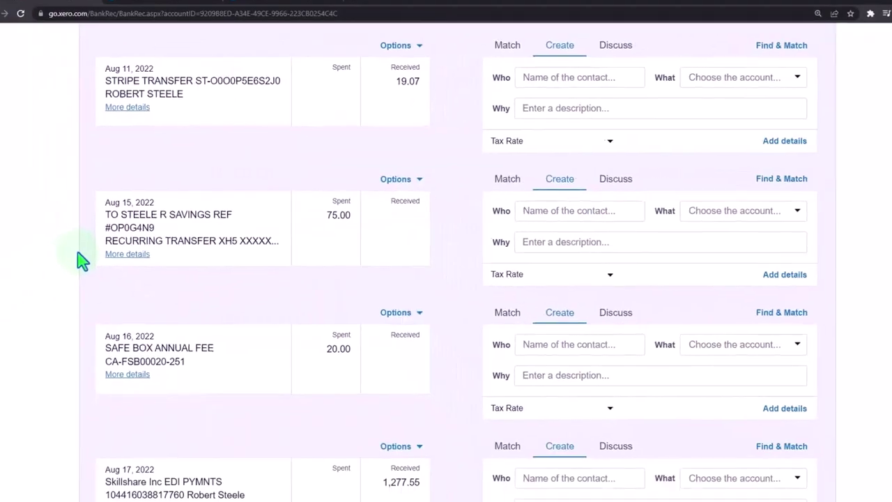
scroll(91, 255, "down", 5)
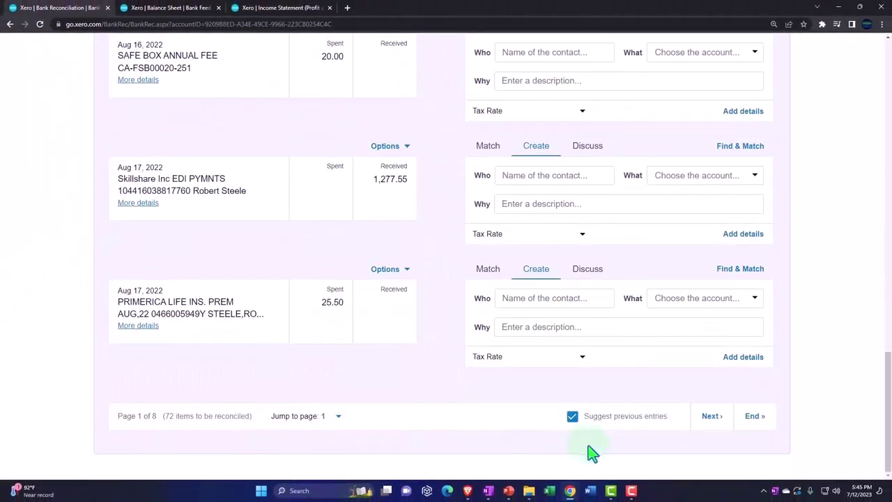
- Move to the next page of statement lines and scroll through the September 2022 items
left_click(717, 423)
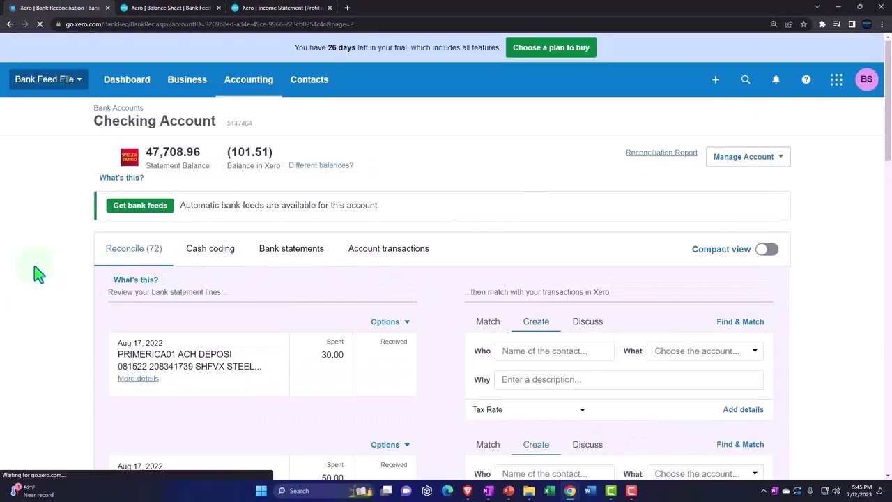
scroll(39, 274, "down", 2)
scroll(39, 273, "down", 2)
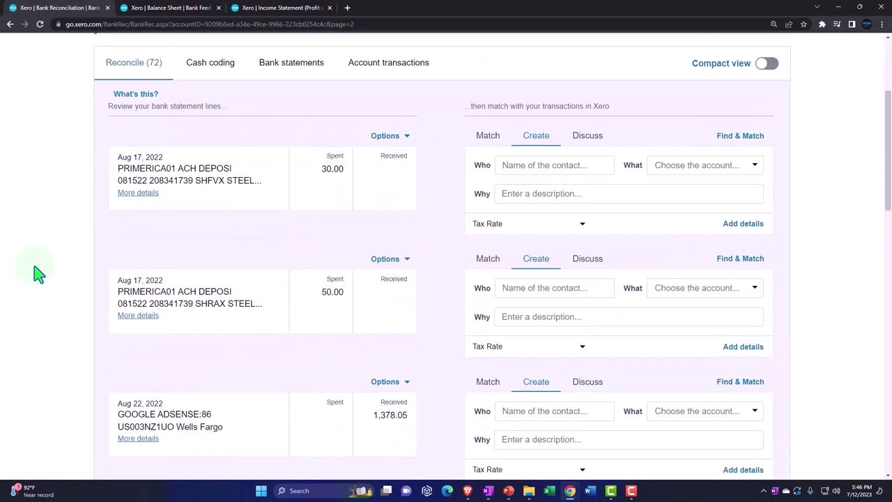
scroll(39, 274, "down", 2)
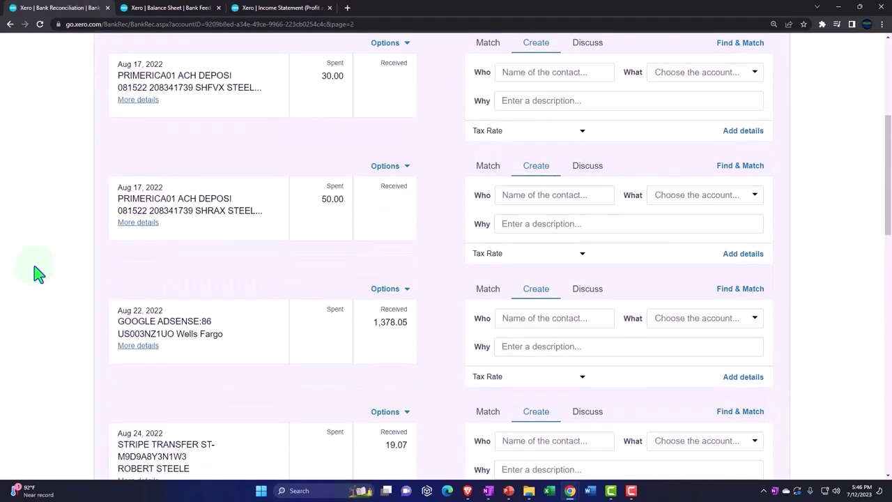
scroll(38, 274, "down", 1)
scroll(38, 274, "down", 5)
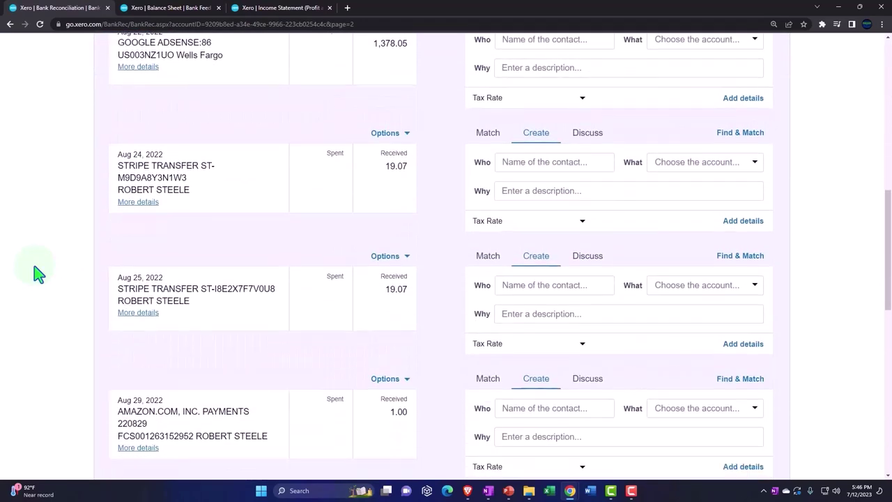
scroll(39, 274, "down", 5)
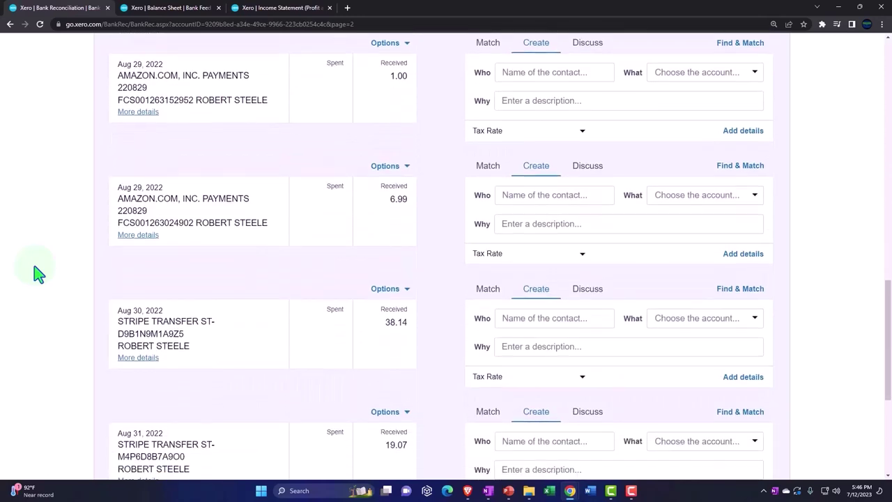
scroll(38, 274, "down", 1)
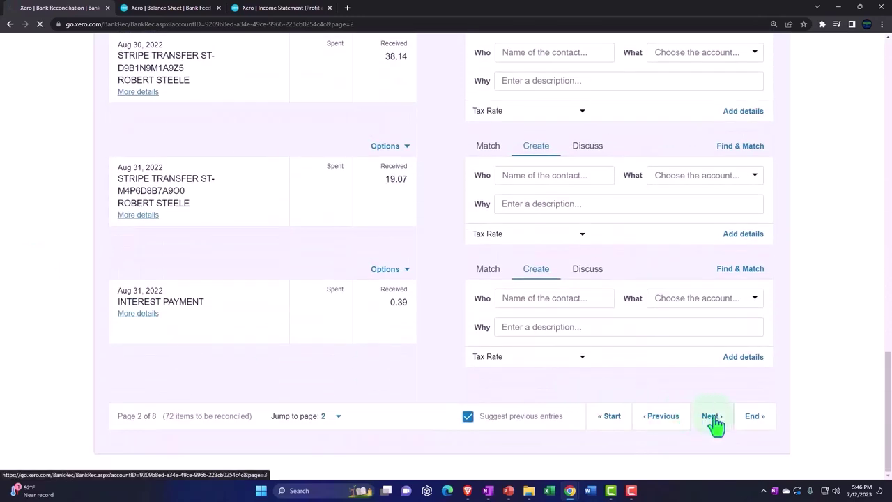
scroll(713, 418, "down", 2)
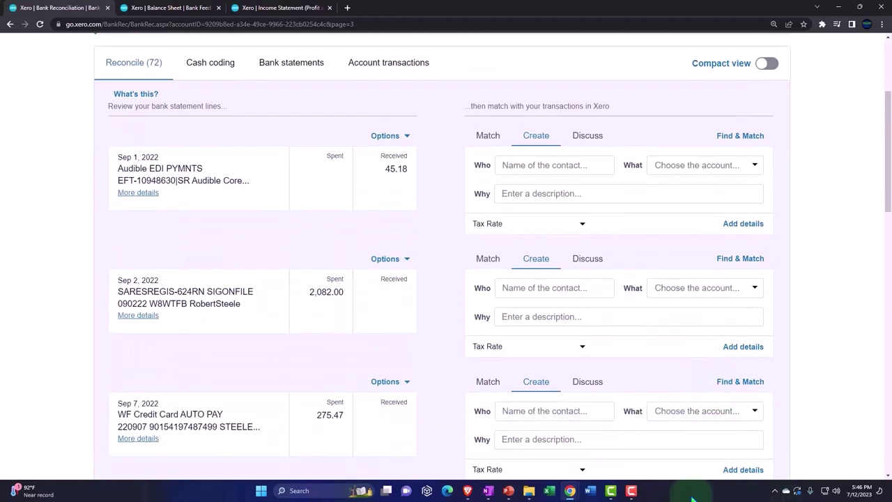
scroll(354, 358, "down", 2)
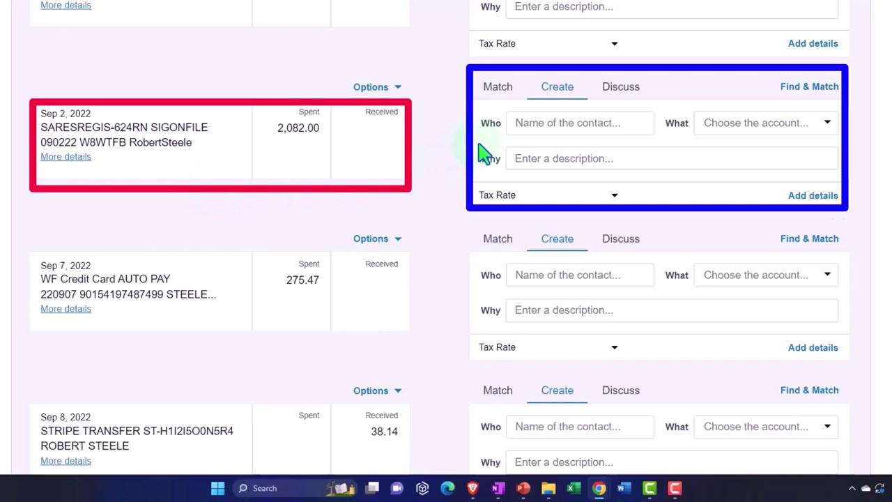
left_click(401, 90)
left_click(401, 93)
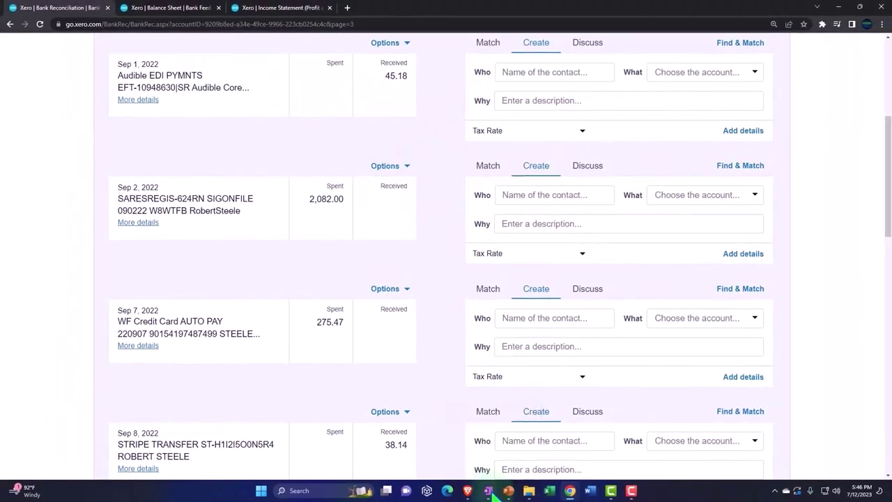
- Switch to OneNote's workflow notes, minimise it, then bring it back to the front
left_click(490, 491)
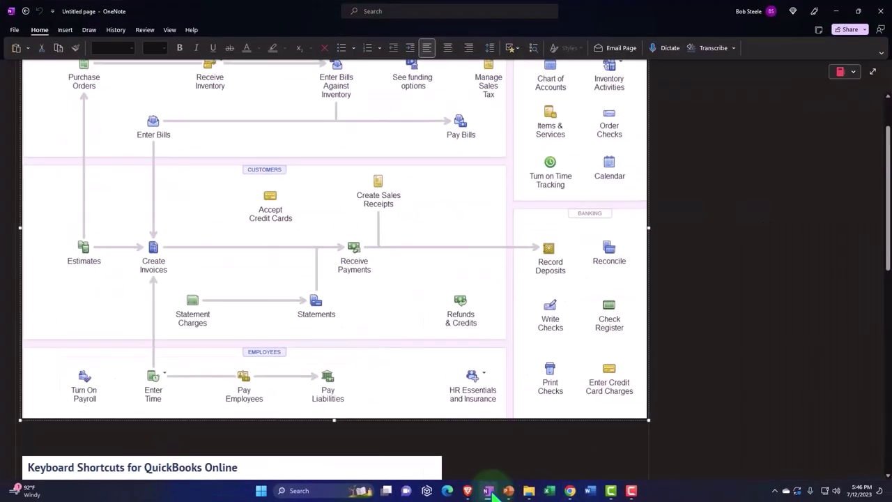
scroll(485, 437, "up", 2)
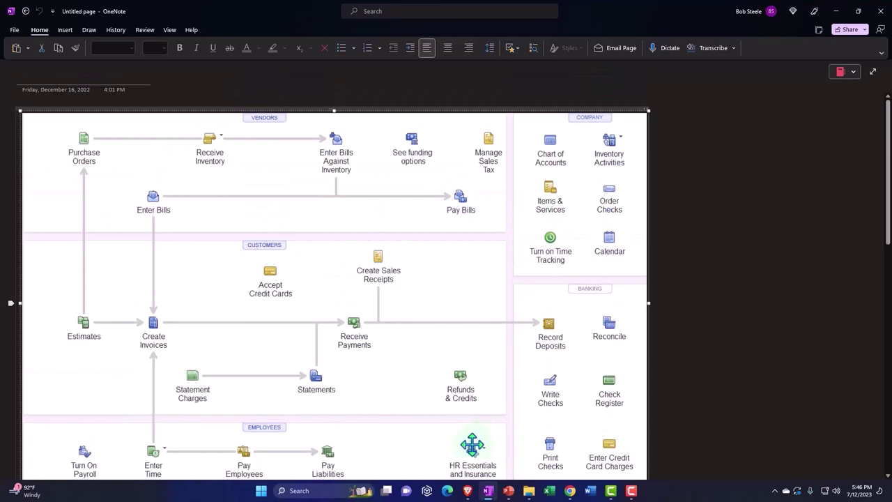
left_click(487, 491)
left_click_drag(488, 490, 633, 493)
left_click(631, 492)
left_click(631, 491)
left_click(631, 491)
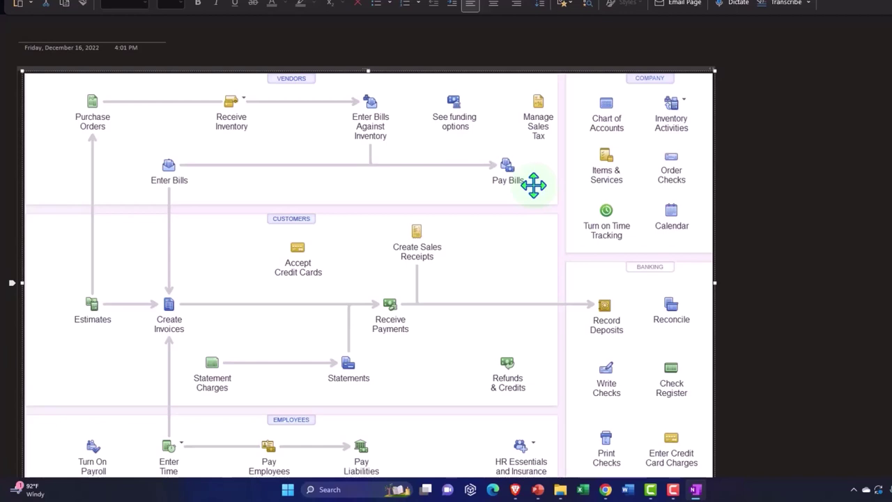
- Minimise OneNote to return to Xero's Checking Account reconcile page
mouse_move(694, 489)
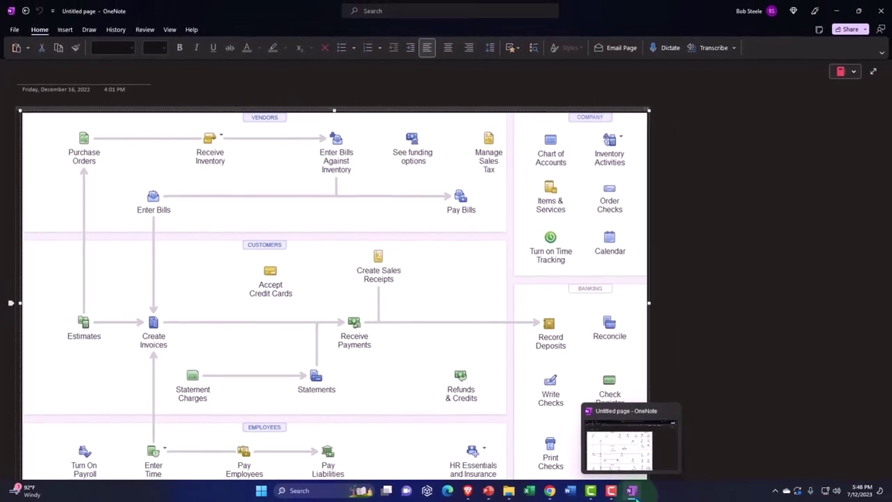
left_click(631, 490)
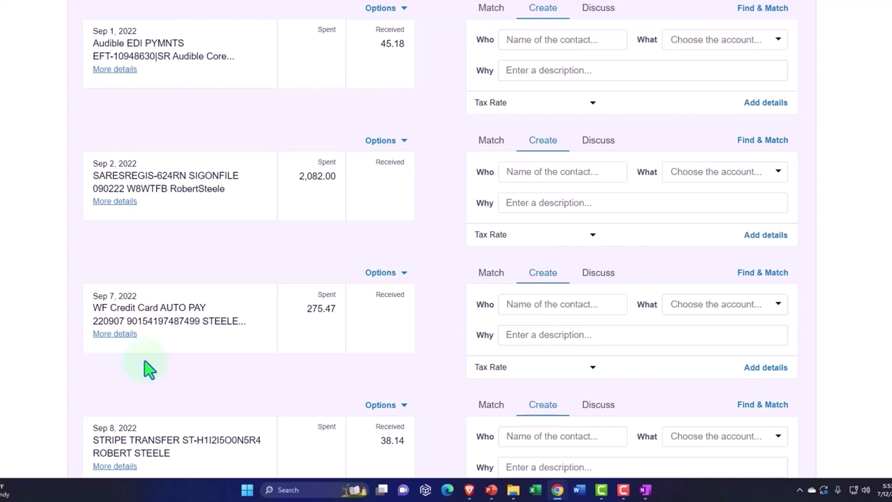
- Scroll the reconcile list to the Sep 2 SARESREGIS 2,082.00 line
scroll(150, 369, "down", 2)
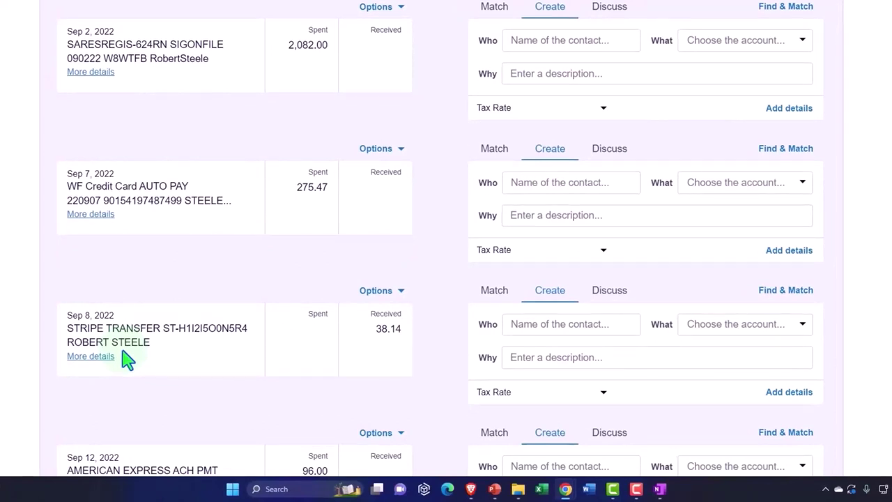
scroll(127, 359, "up", 1)
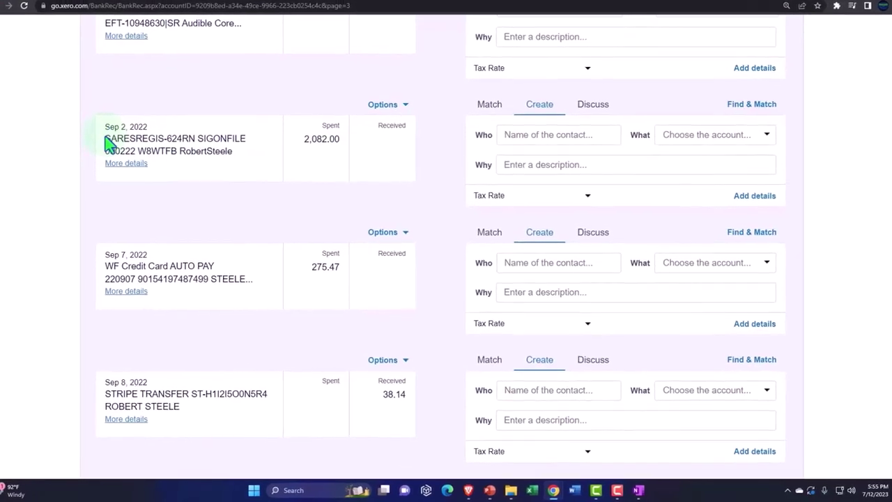
- Copy SARESREGIS from the Sep 2 description into the contact field as a new contact
left_click_drag(106, 138, 160, 136)
left_click_drag(129, 94, 134, 96)
key("ctrl+c")
left_click(524, 94)
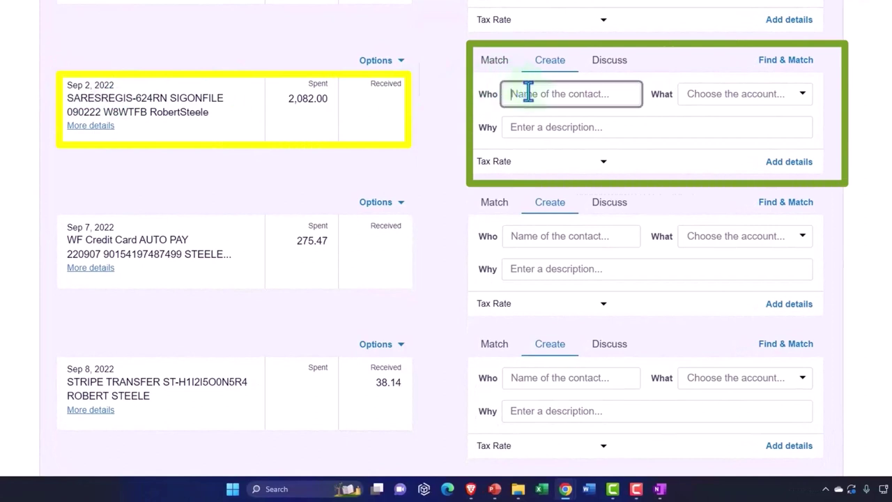
key("ctrl+v")
key("Tab")
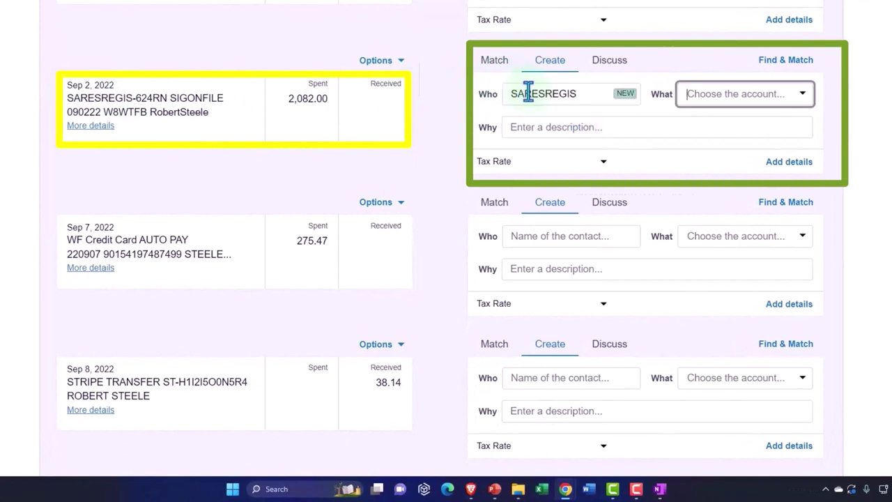
left_click(801, 97)
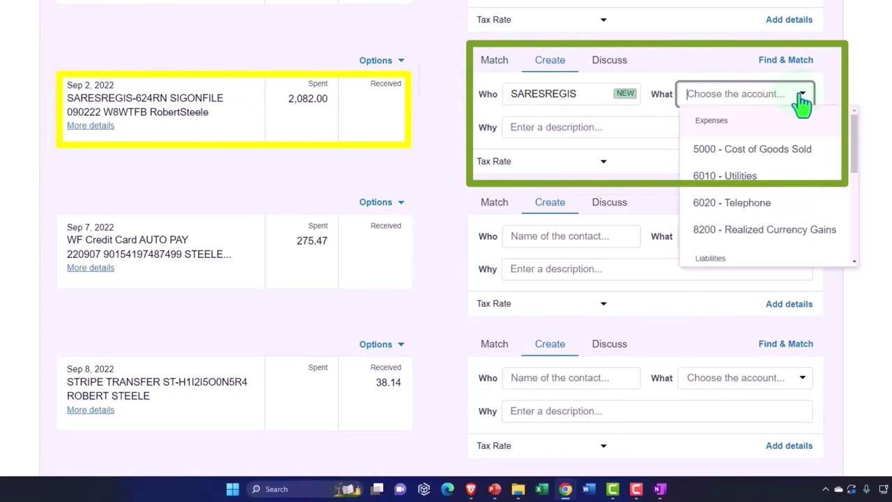
left_click(801, 96)
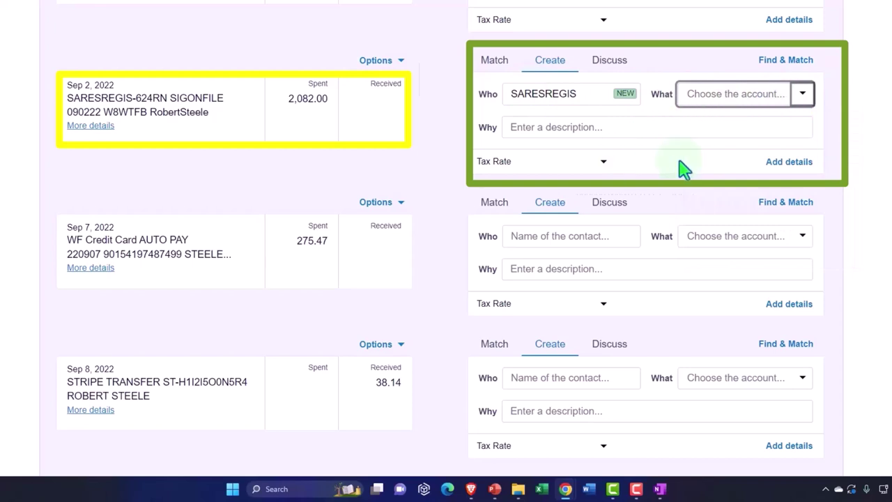
- Open the detailed Find & Match form for the 2,082.00 spend
left_click(785, 167)
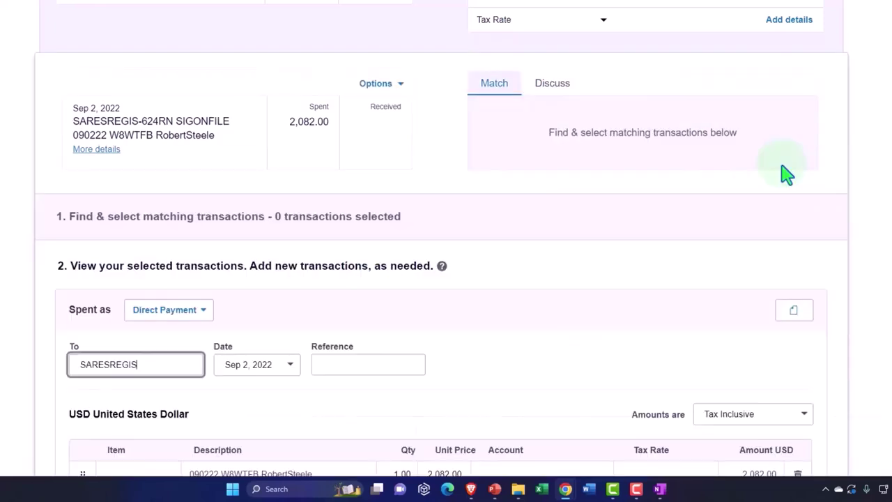
scroll(584, 228, "down", 2)
scroll(584, 227, "down", 1)
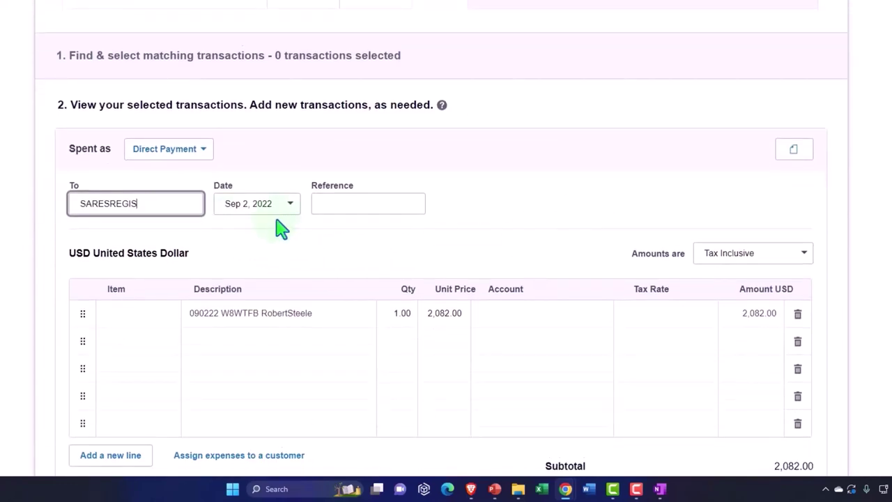
scroll(334, 229, "down", 2)
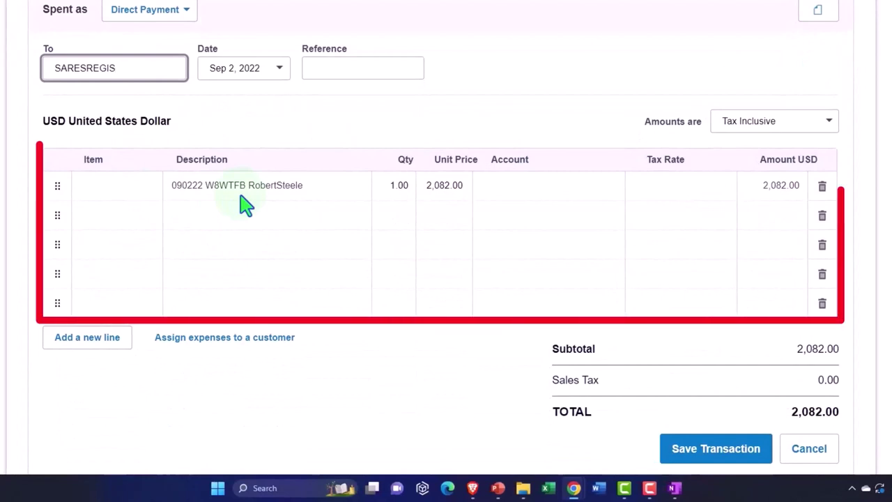
- Open the Account list on the 2,082.00 line item and browse the accounts
left_click(555, 187)
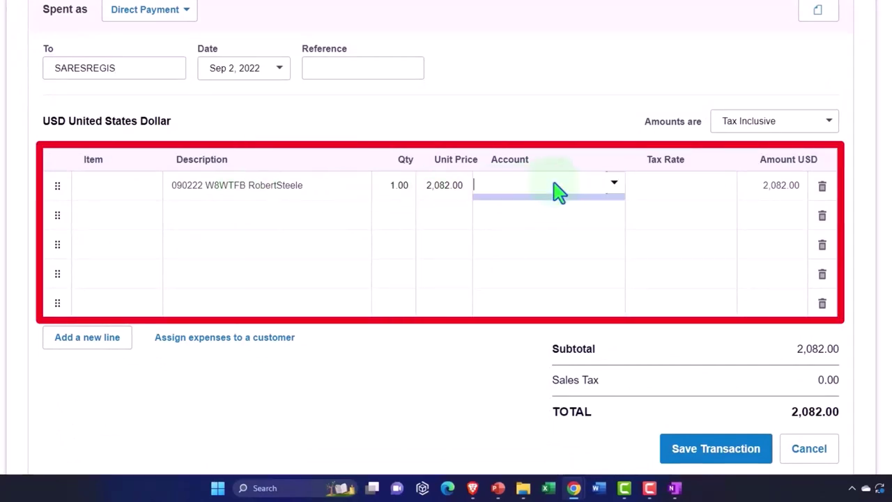
left_click(611, 184)
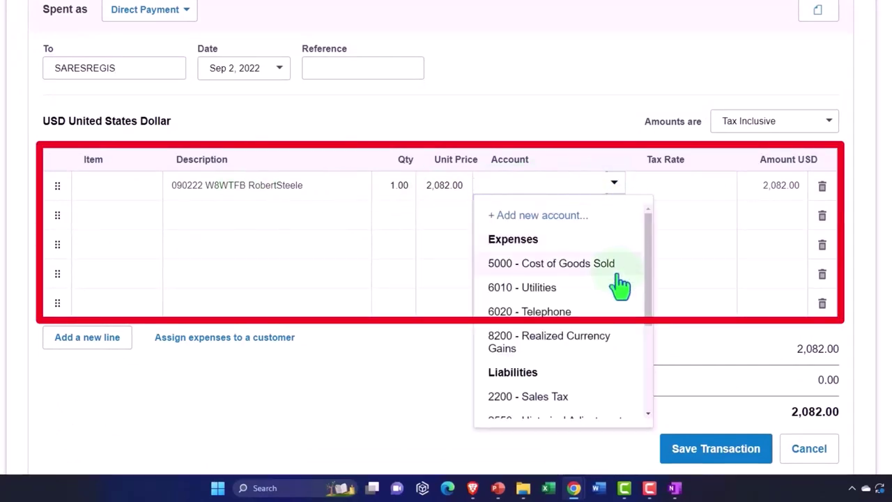
scroll(620, 284, "down", 1)
scroll(620, 284, "up", 1)
scroll(620, 286, "down", 4)
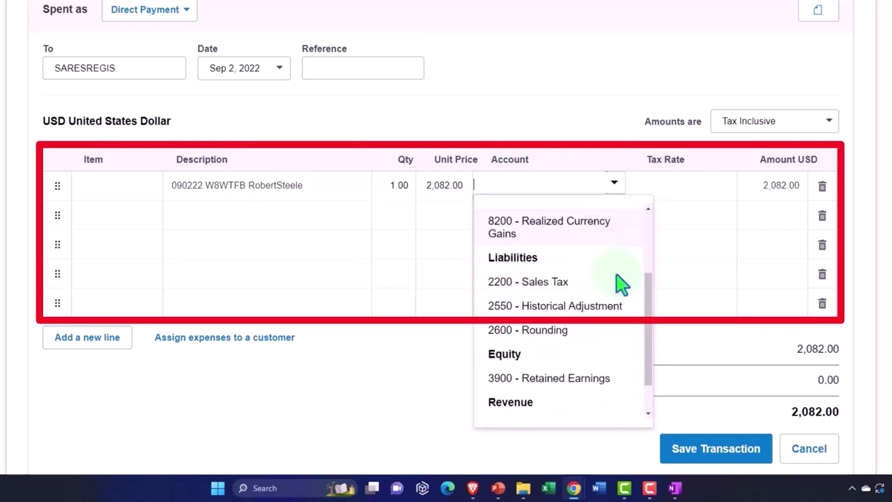
scroll(620, 285, "up", 6)
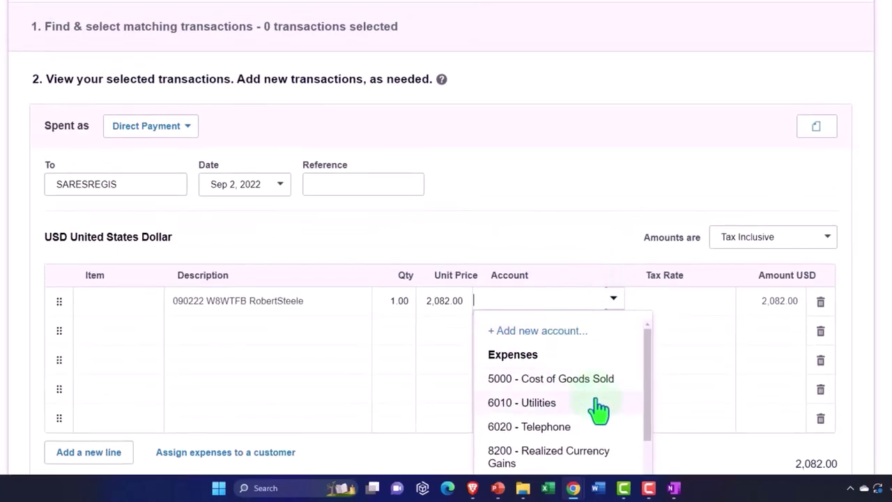
scroll(597, 411, "down", 4)
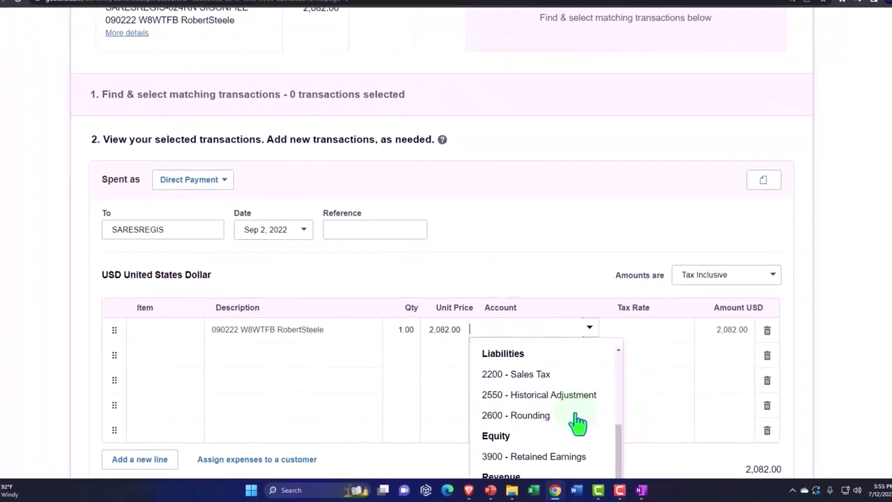
scroll(579, 452, "down", 2)
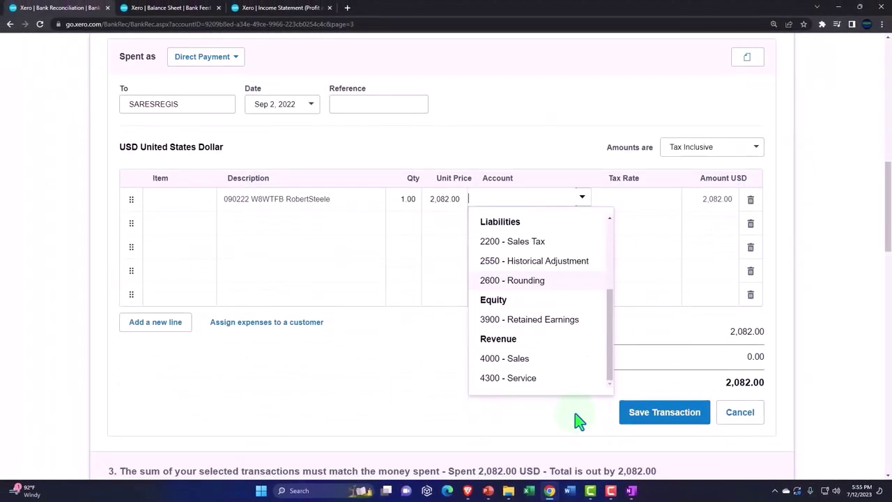
scroll(543, 390, "up", 2)
scroll(539, 355, "up", 2)
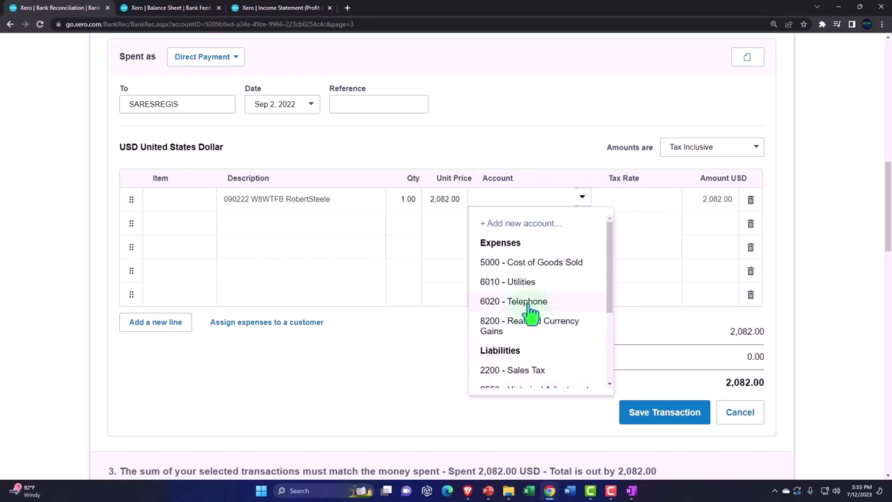
- Add a new Fixed Asset account with code 1210 named Equipment
left_click(517, 224)
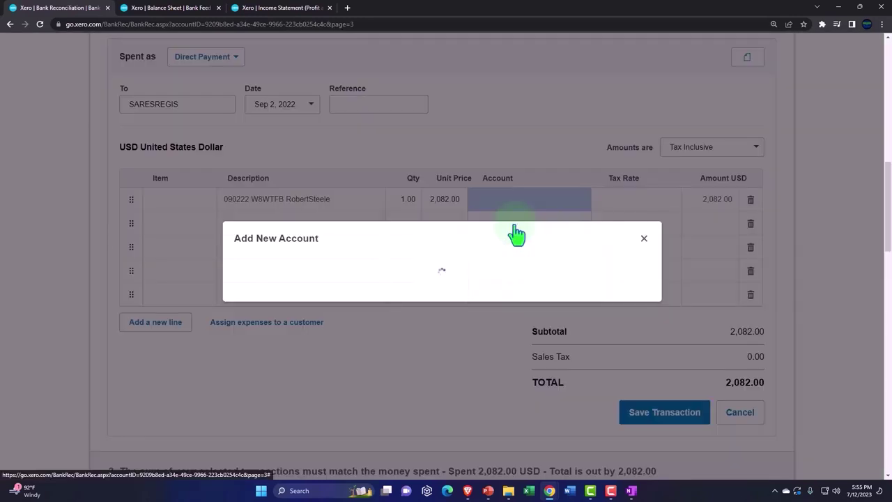
left_click(291, 126)
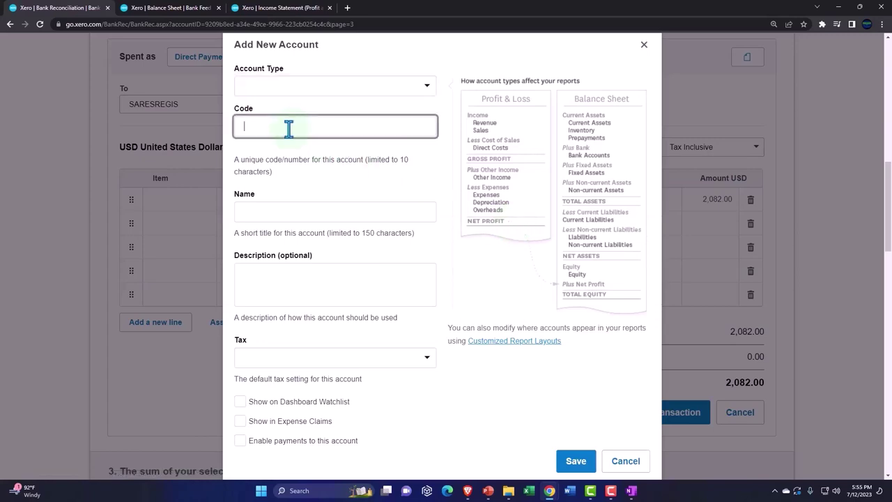
type("12")
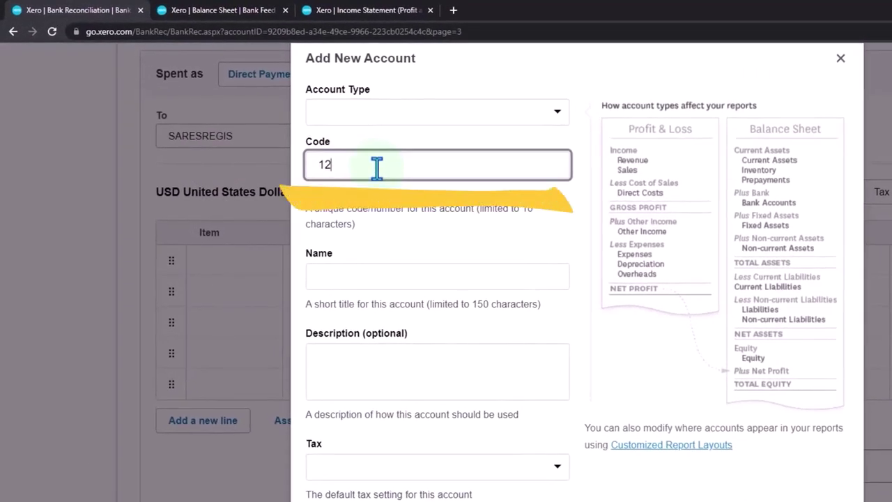
type("10")
key("Tab")
left_click(368, 114)
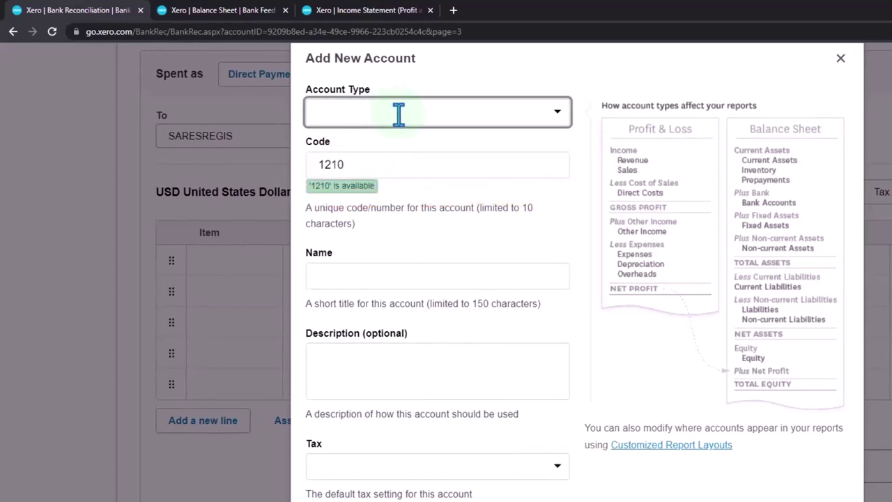
left_click(557, 113)
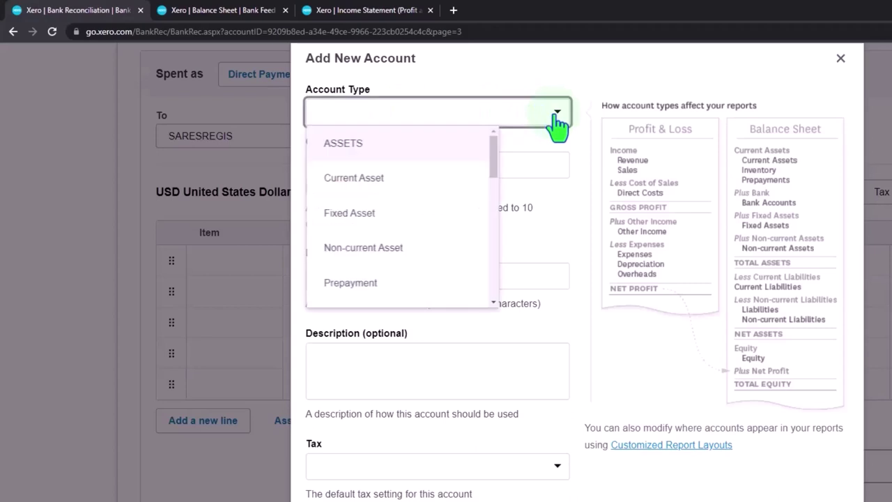
left_click(377, 218)
left_click(342, 277)
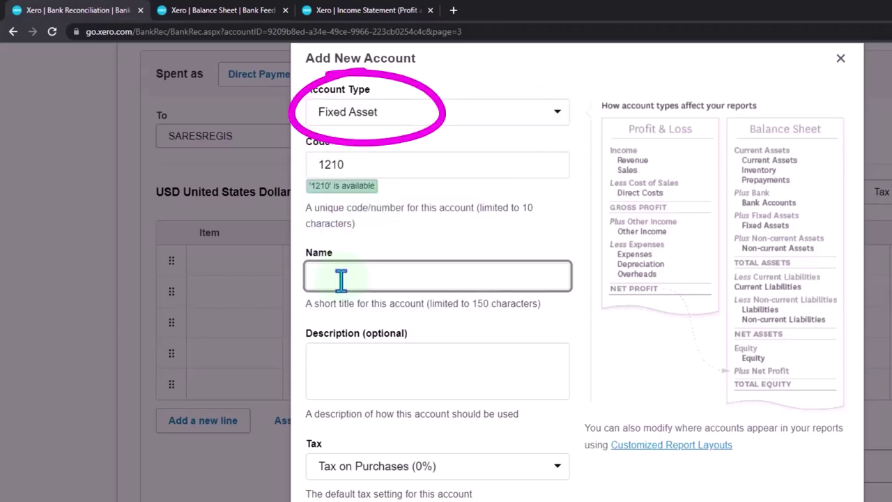
type("Equipment")
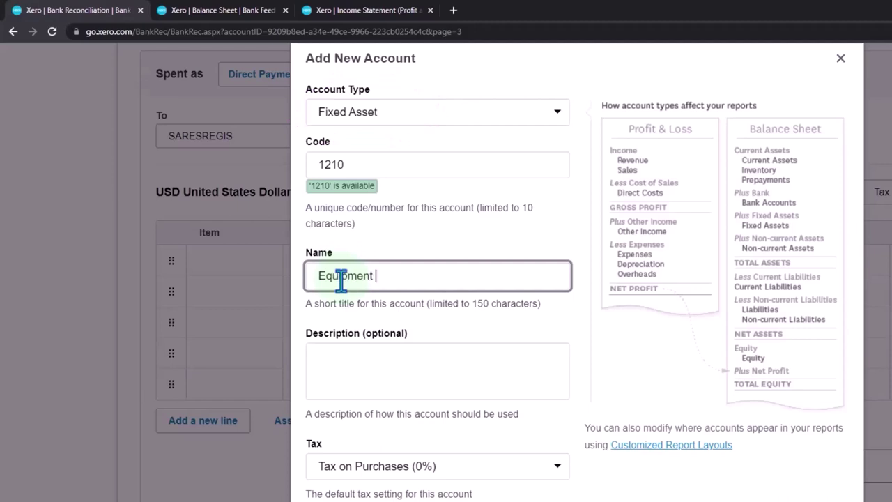
key("Tab")
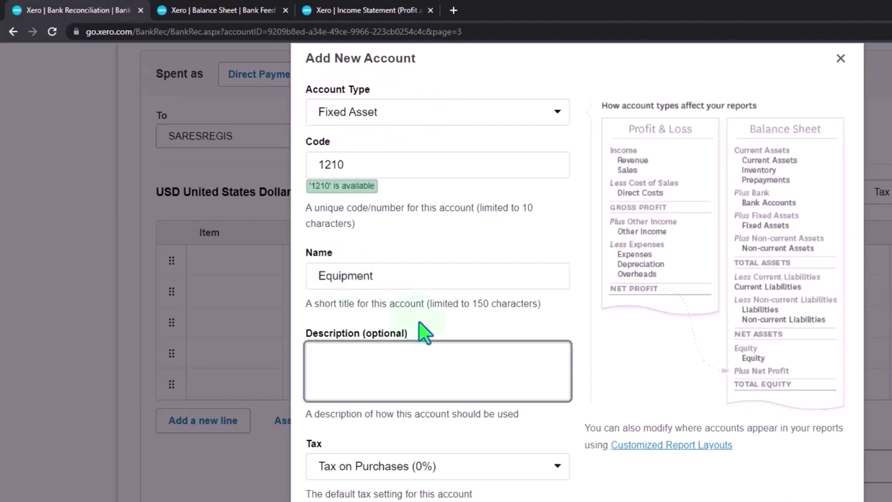